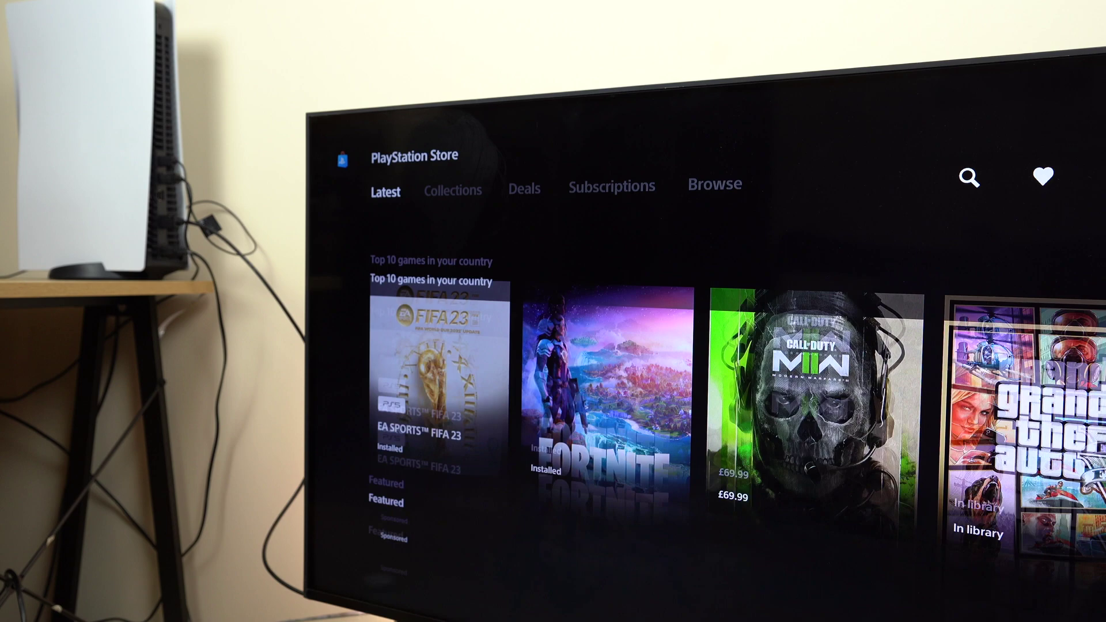
Scroll along the PlayStation Store's Top 10 games row.
{"action": "key", "text": "Right"}
{"action": "key", "text": "Right"}
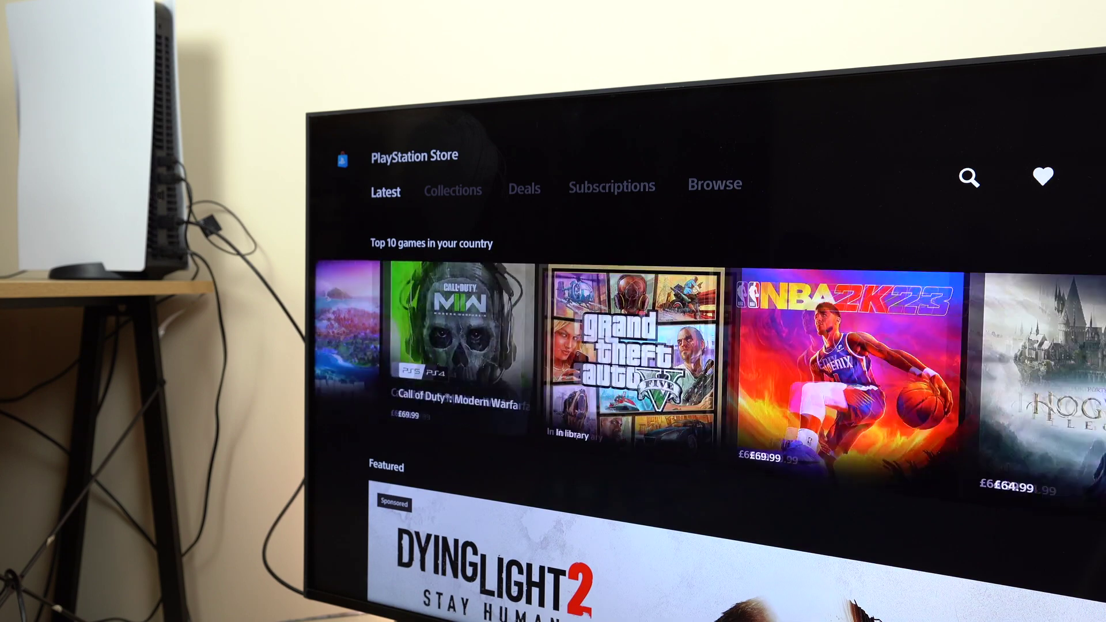
{"action": "key", "text": "Right"}
{"action": "key", "text": "Right"}
{"action": "key", "text": "Right"}
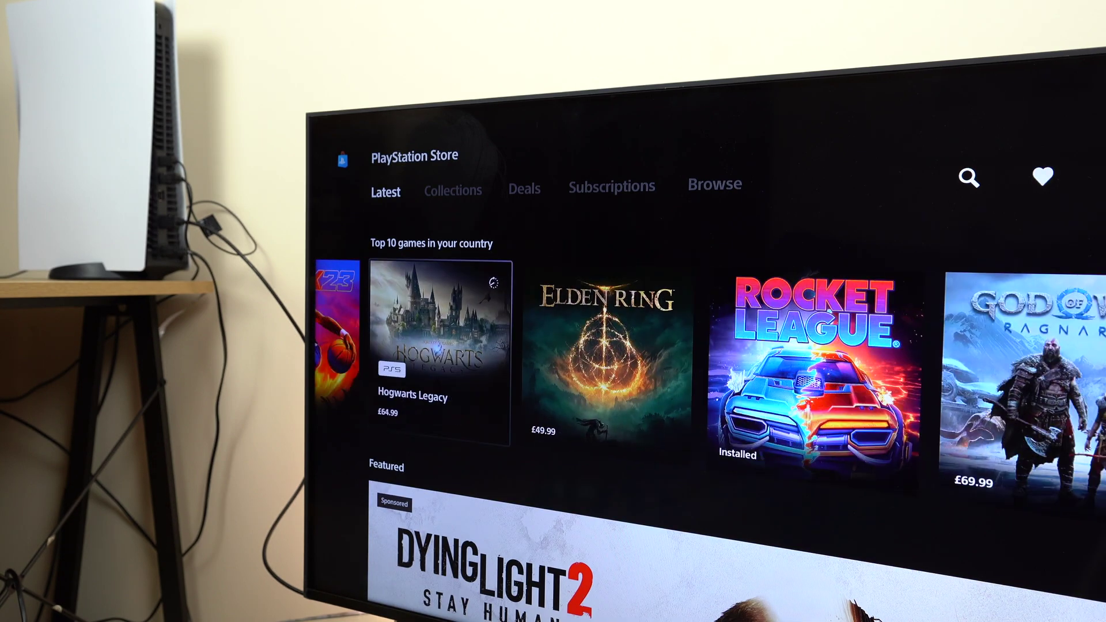
{"action": "key", "text": "Right"}
{"action": "key", "text": "Right"}
{"action": "key", "text": "Right"}
{"action": "key", "text": "Right"}
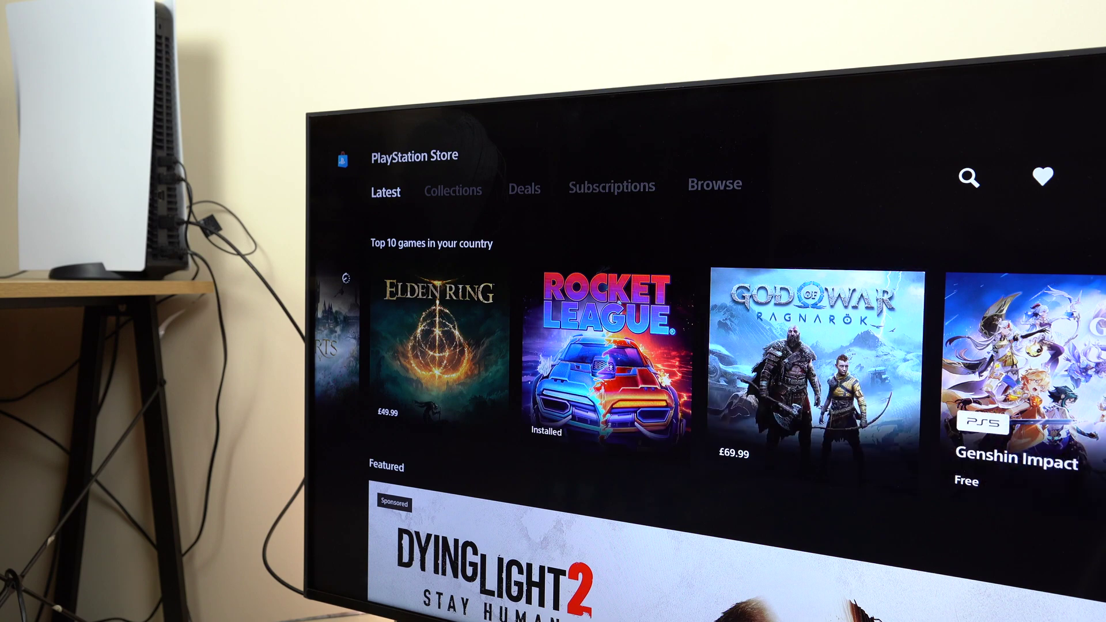
{"action": "key", "text": "Down"}
Browse the new games, demos and add-ons rows, then return up to the January Sale banner.
{"action": "key", "text": "Down"}
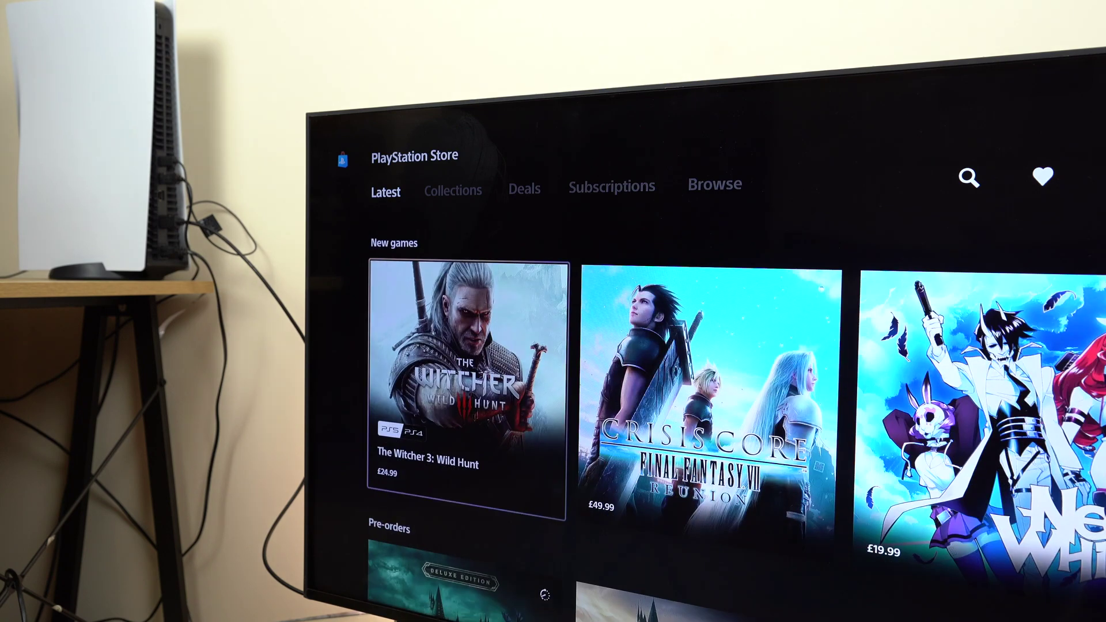
{"action": "key", "text": "Down"}
{"action": "key", "text": "Down"}
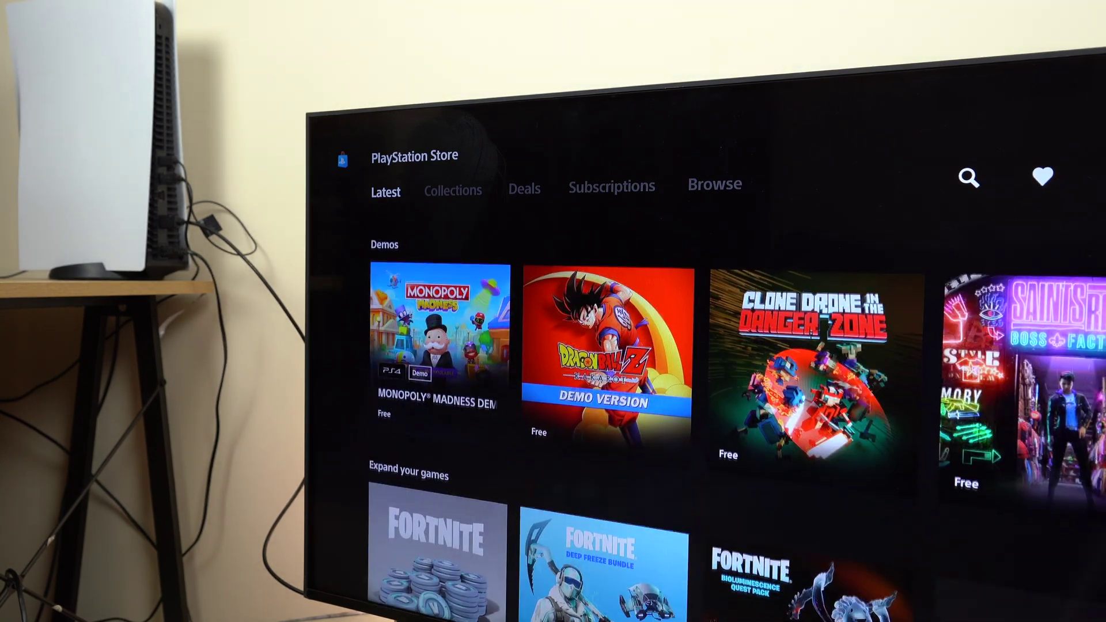
{"action": "key", "text": "Down"}
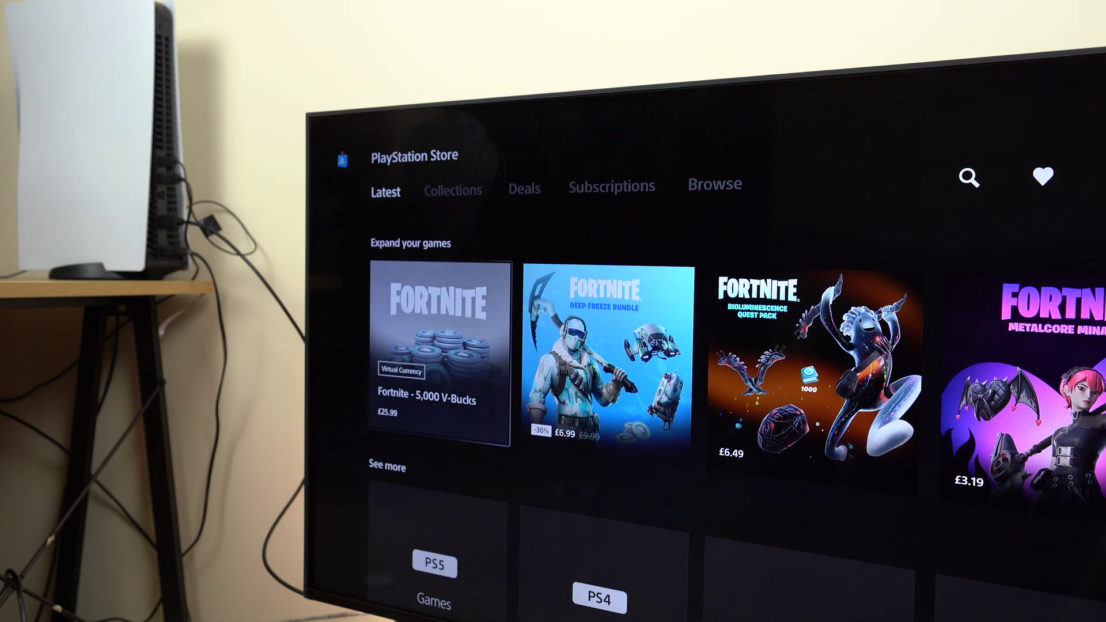
{"action": "key", "text": "Down"}
{"action": "key", "text": "Up"}
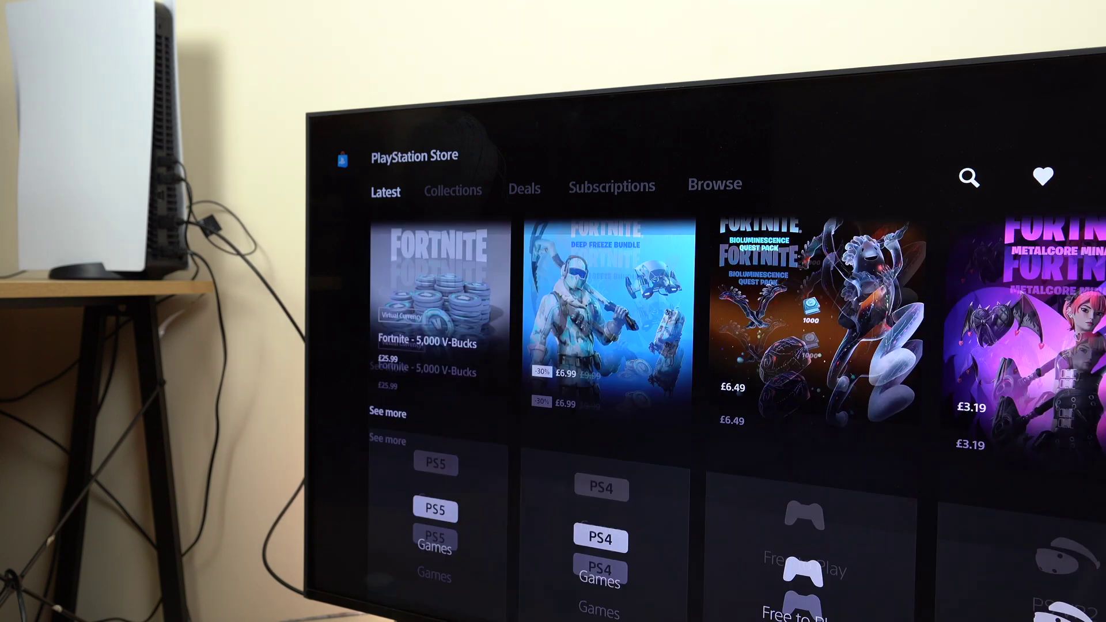
{"action": "key", "text": "Up"}
{"action": "key", "text": "Up"}
{"action": "key", "text": "Up"}
{"action": "key", "text": "Up"}
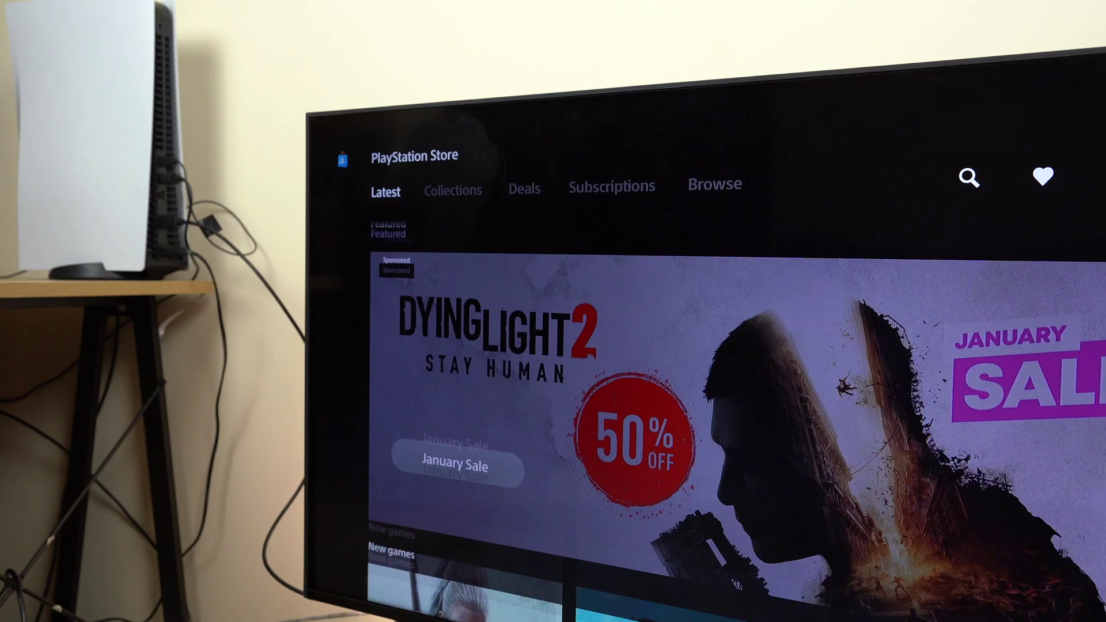
{"action": "key", "text": "Up"}
{"action": "key", "text": "Up"}
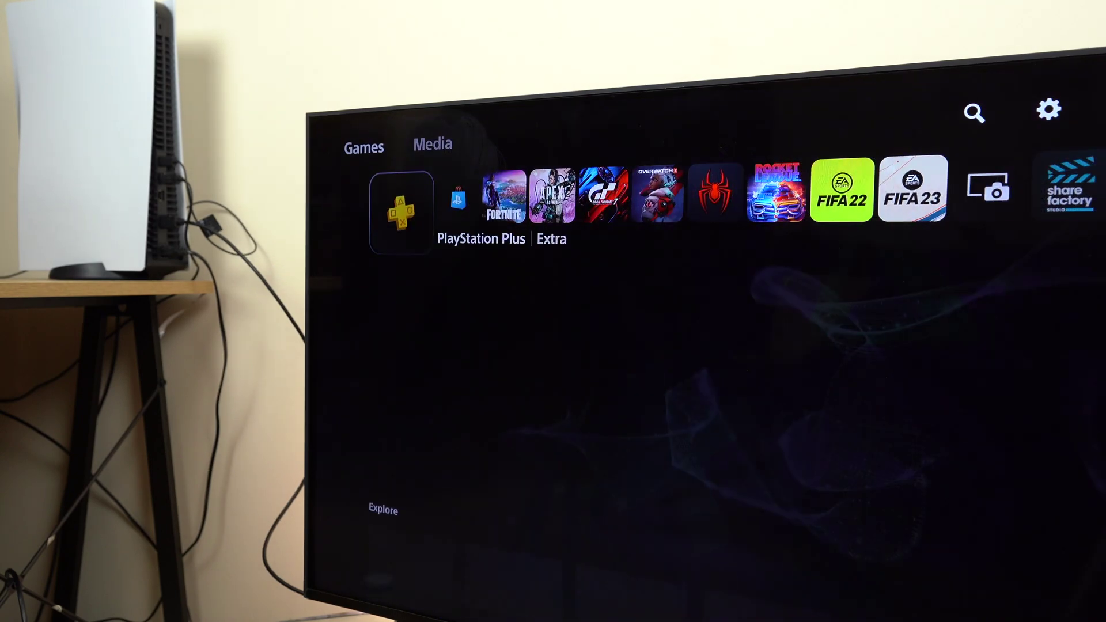
Move down from the home screen's games row to reveal Explore.
{"action": "key", "text": "Down"}
{"action": "key", "text": "Down"}
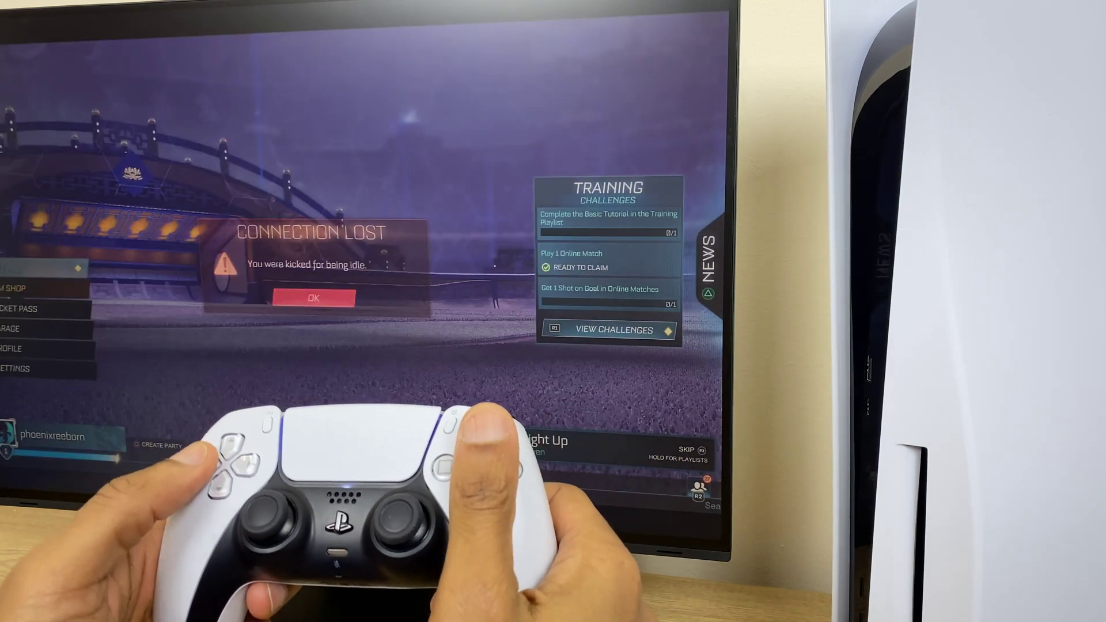
Select OK on Rocket League's Connection Lost dialog.
{"action": "key", "text": "Return"}
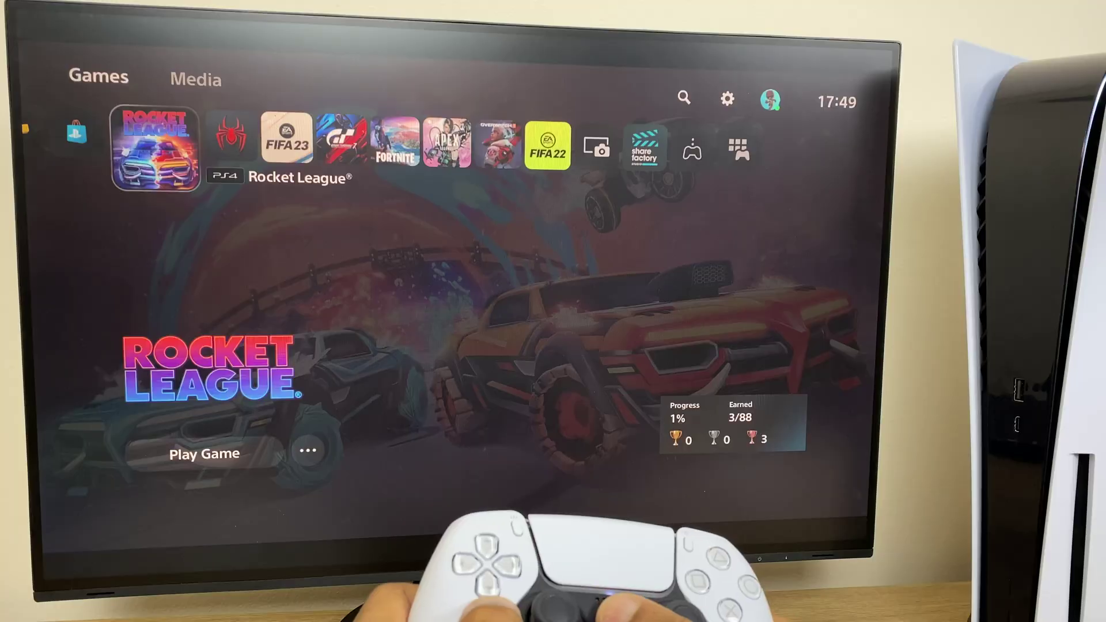
Choose Enter Rest Mode from the control center's power options.
{"action": "key", "text": "Down"}
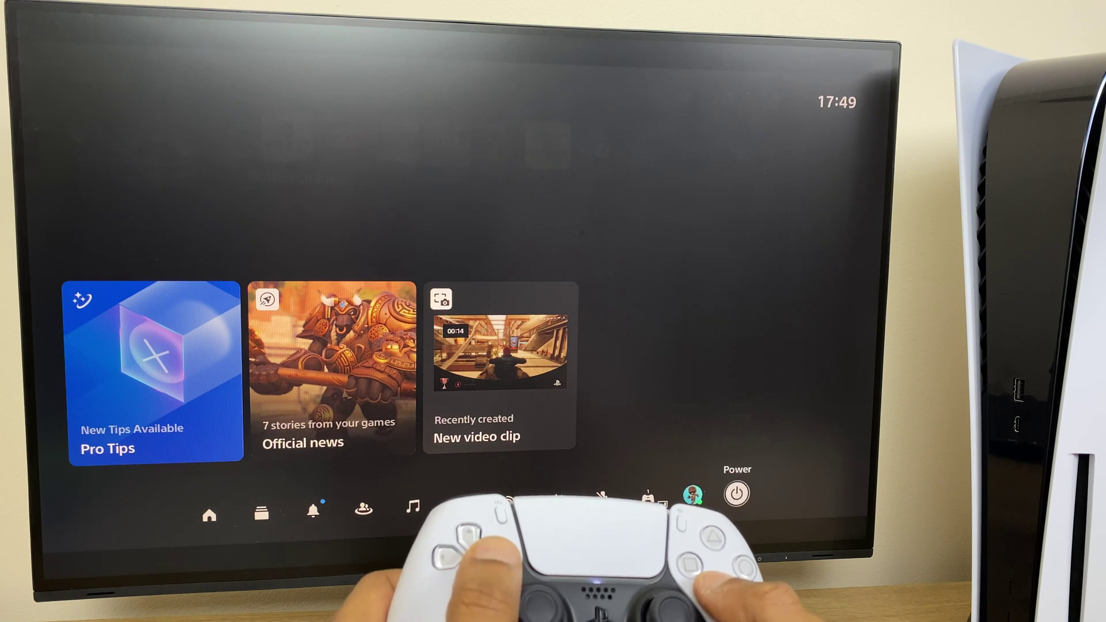
{"action": "key", "text": "Return"}
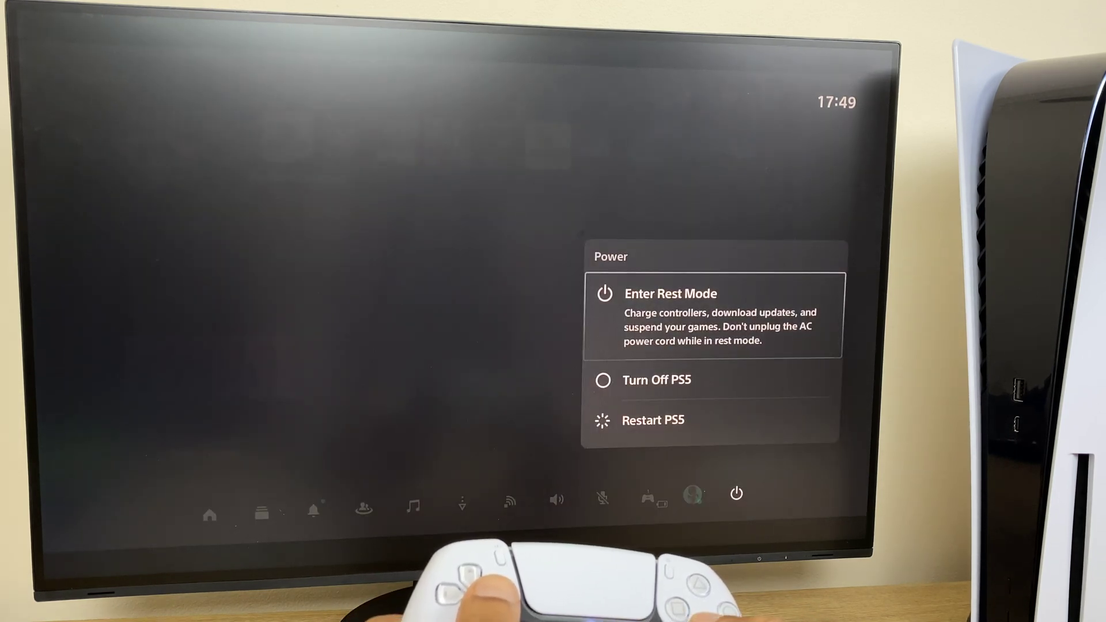
{"action": "key", "text": "Return"}
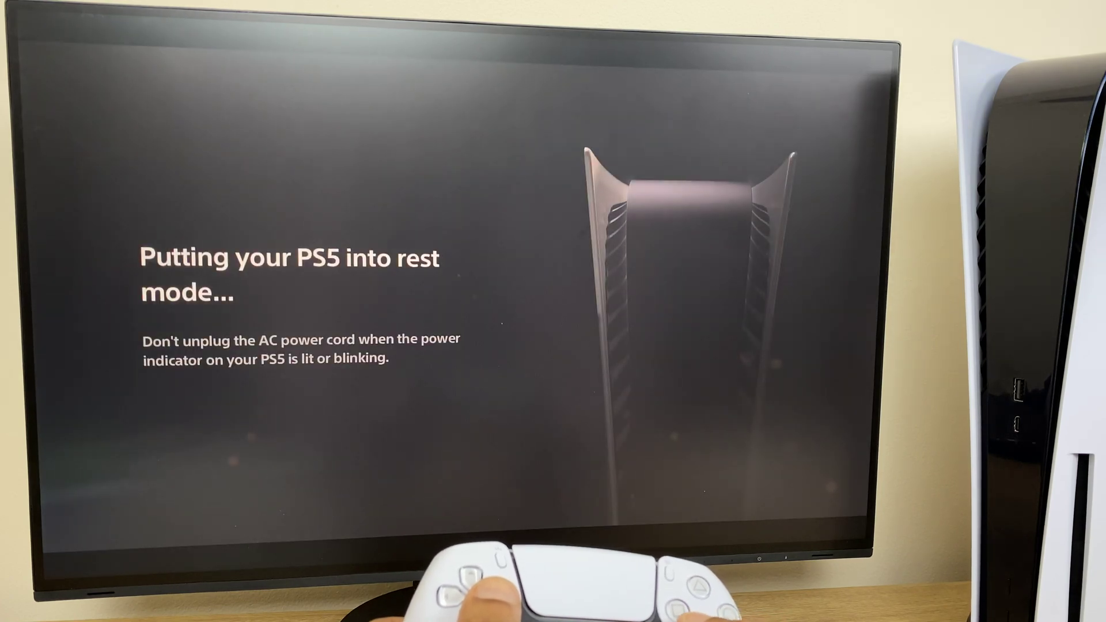